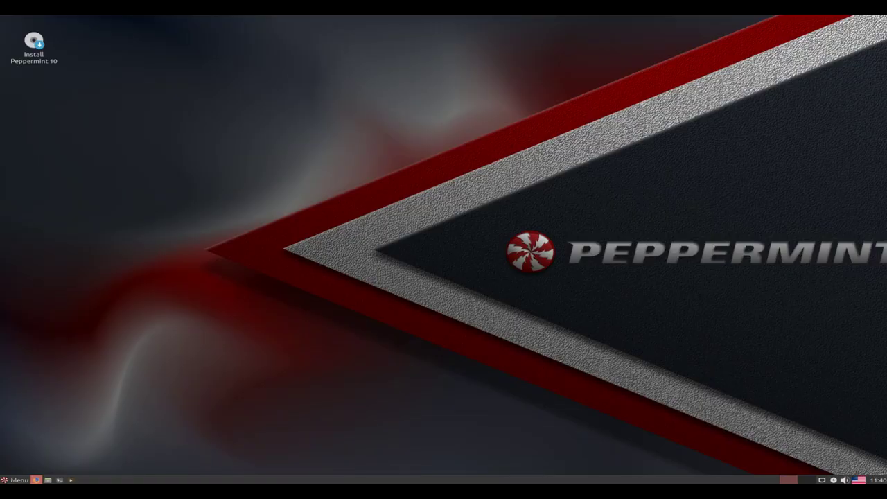
Open the home folder in the file manager and show the About information for Nemo.
{"action": "key", "text": "super+e"}
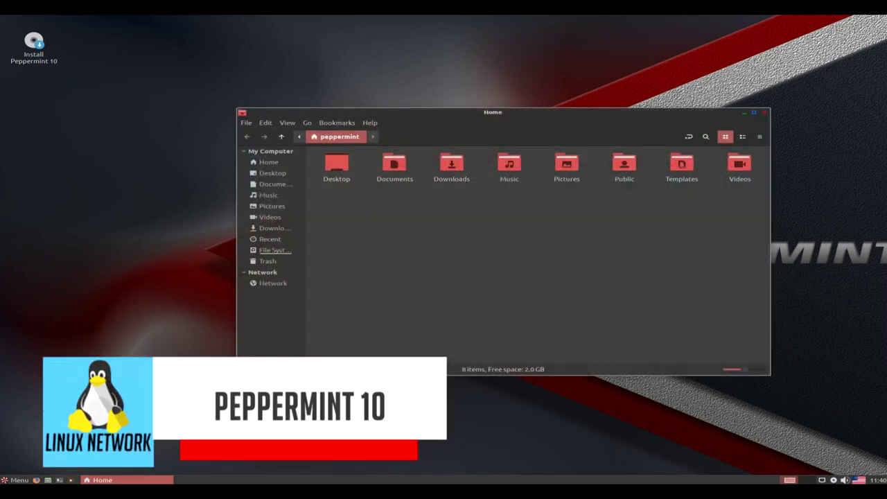
{"action": "key", "text": "alt+h"}
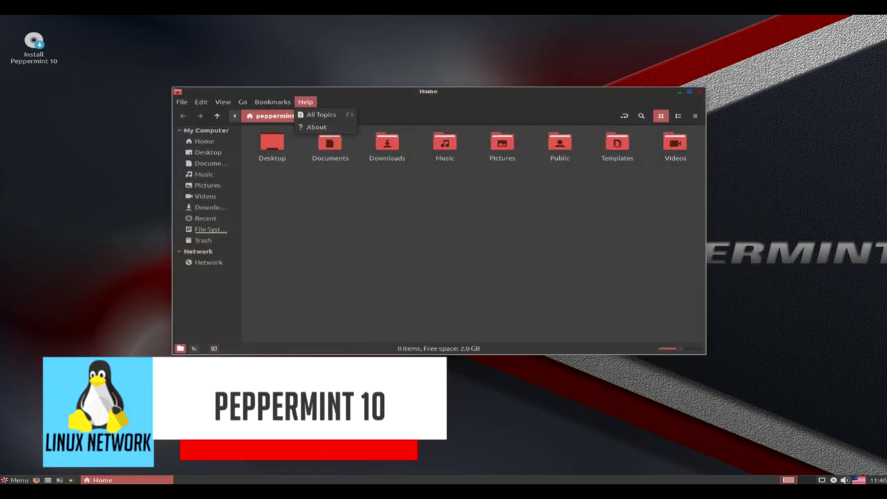
{"action": "key", "text": "Down"}
{"action": "key", "text": "Return"}
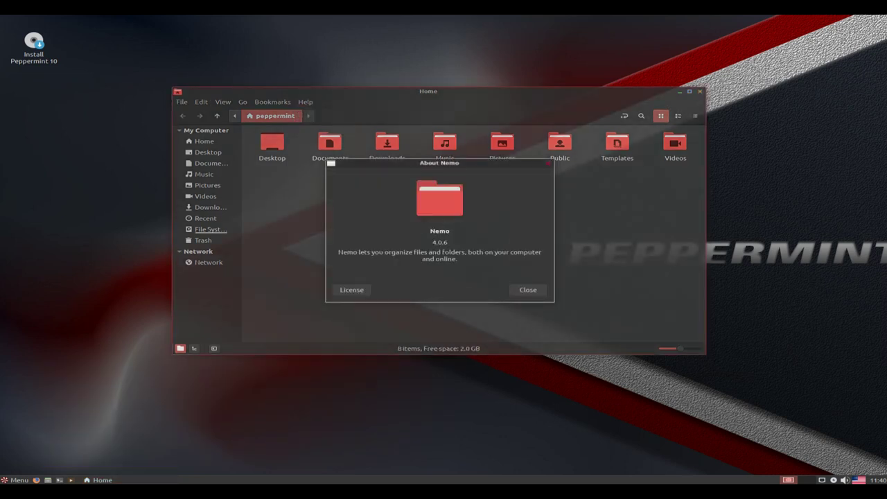
Read through Nemo's license text, and close the About dialog and the file manager.
{"action": "key", "text": "alt+l"}
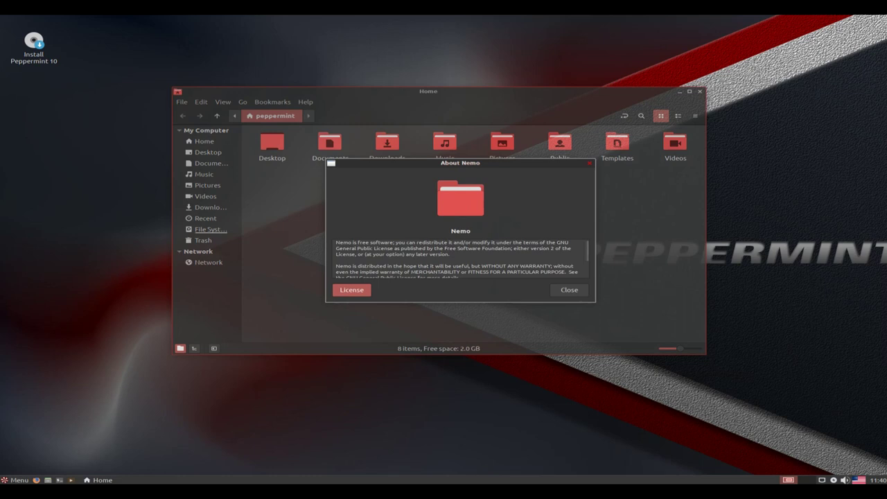
{"action": "scroll", "coordinate": [461, 260], "scroll_direction": "down", "scroll_amount": 3}
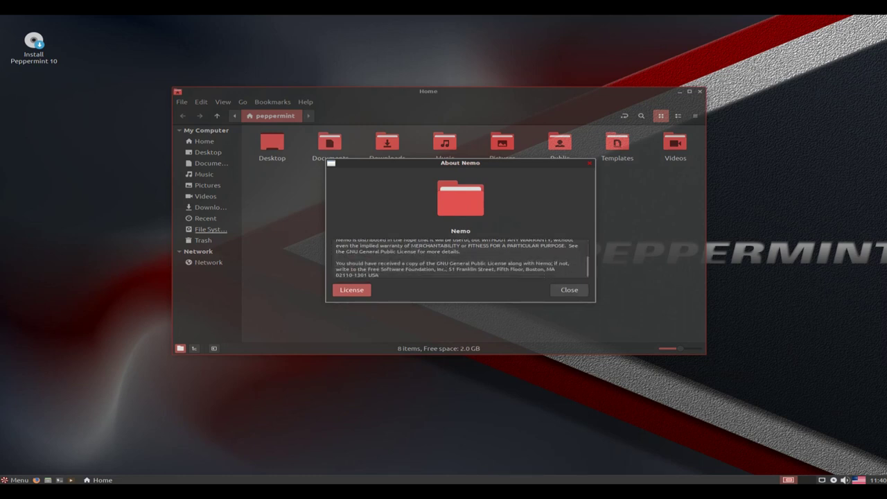
{"action": "key", "text": "Escape"}
{"action": "key", "text": "alt+h"}
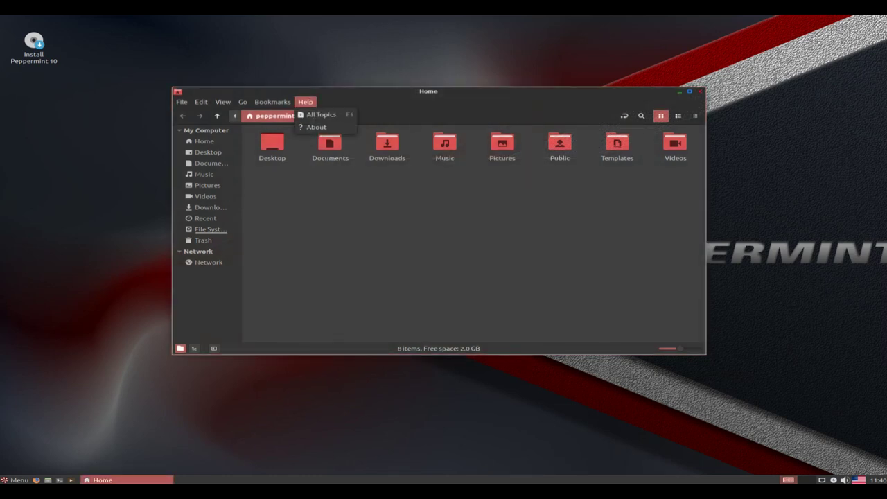
{"action": "key", "text": "Escape"}
{"action": "key", "text": "ctrl+w"}
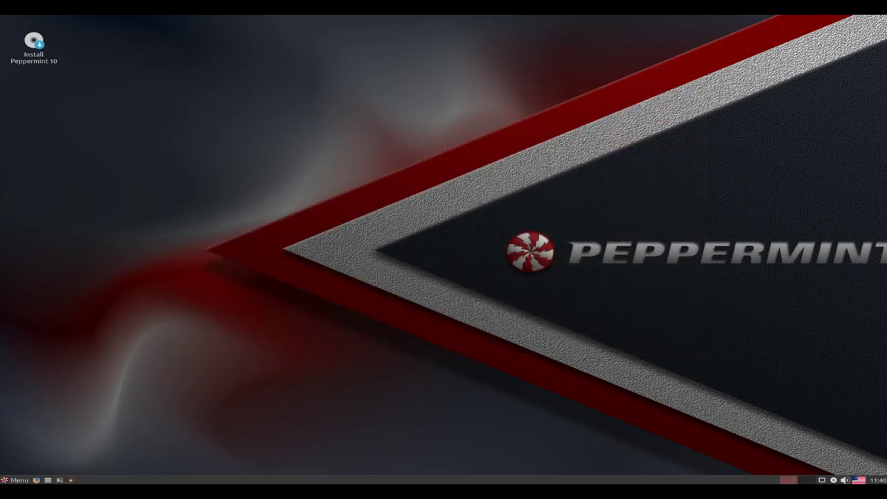
Show the Accessories applications in the application menu and enlarge the menu until the whole list fits.
{"action": "key", "text": "super"}
{"action": "left_click", "coordinate": [28, 368]}
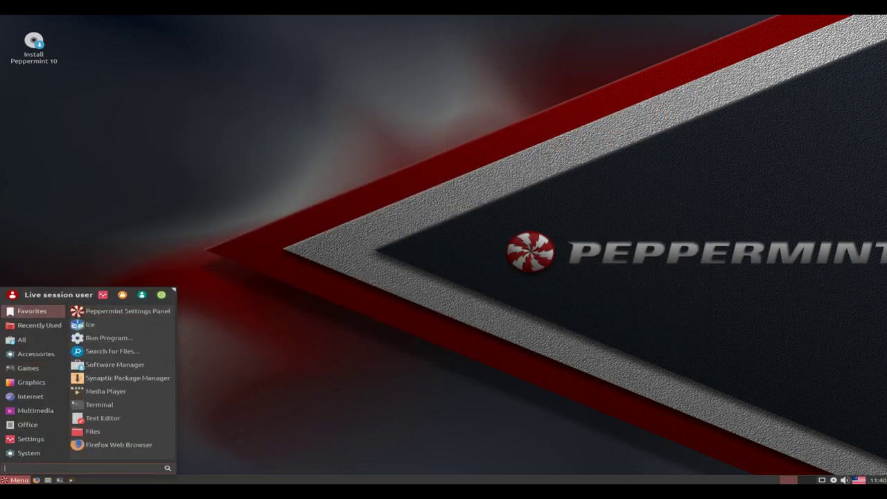
{"action": "left_click", "coordinate": [36, 353]}
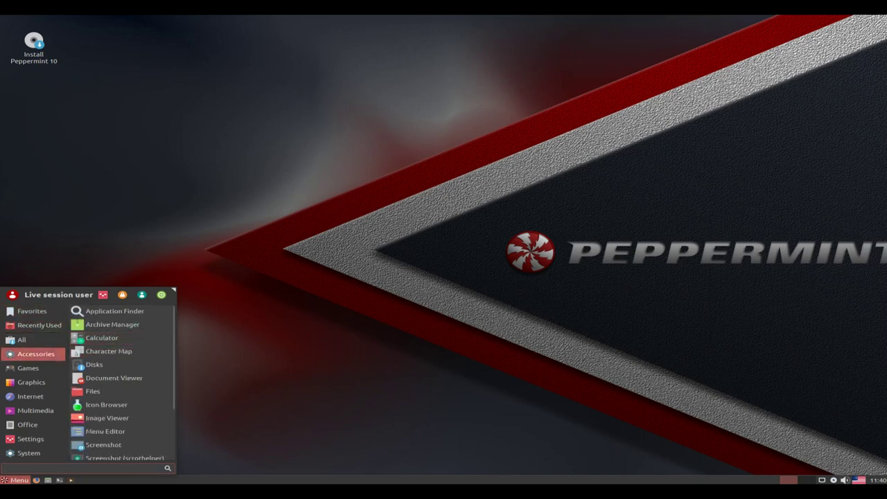
{"action": "left_click_drag", "start_coordinate": [174, 290], "coordinate": [345, 144]}
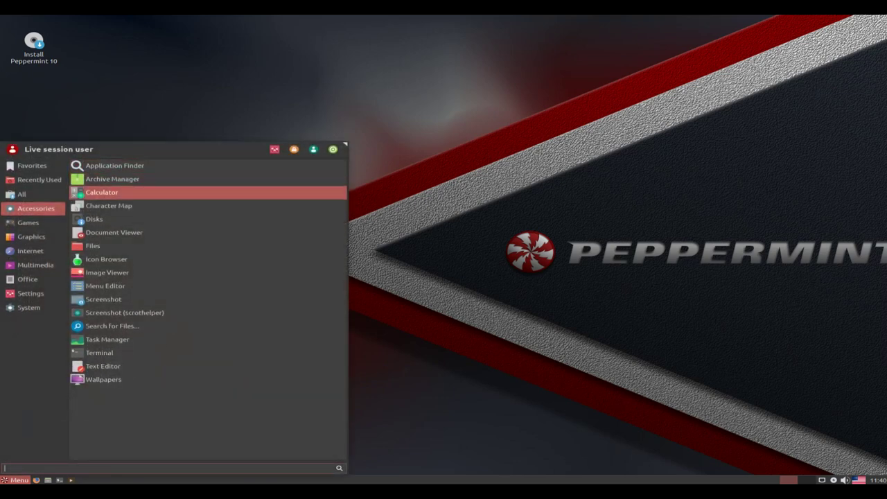
Look through the Accessories applications and launch Task Manager.
{"action": "key", "text": "Down"}
{"action": "key", "text": "Down"}
{"action": "key", "text": "Down"}
{"action": "key", "text": "Down"}
{"action": "key", "text": "Down"}
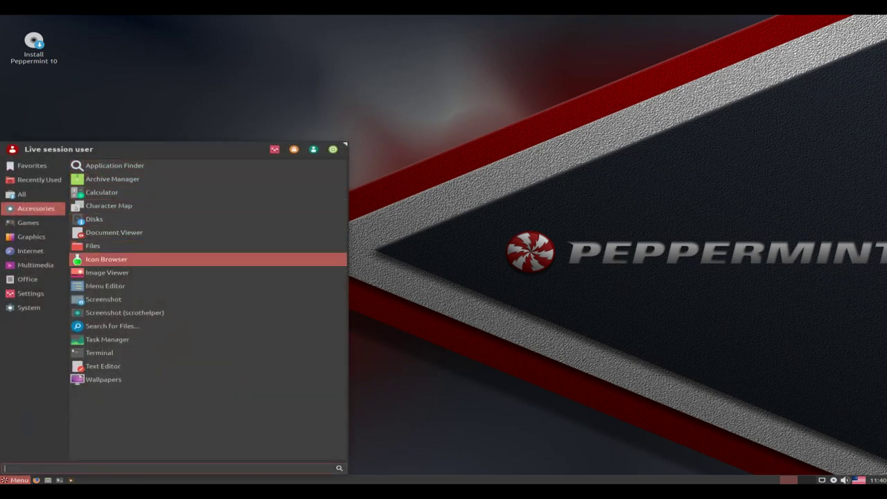
{"action": "key", "text": "Down"}
{"action": "key", "text": "Down"}
{"action": "key", "text": "Down"}
{"action": "key", "text": "Down"}
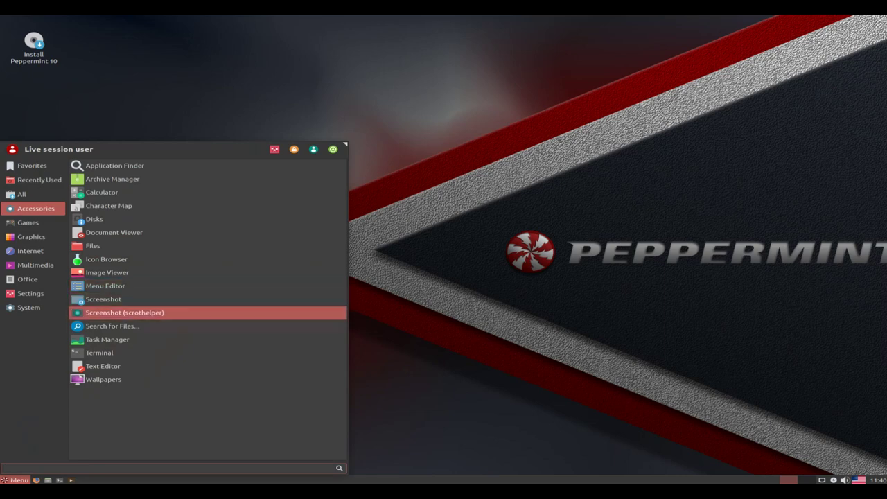
{"action": "key", "text": "Down"}
{"action": "key", "text": "Down"}
{"action": "key", "text": "Down"}
{"action": "key", "text": "Down"}
{"action": "key", "text": "Down"}
{"action": "key", "text": "Up"}
{"action": "key", "text": "Up"}
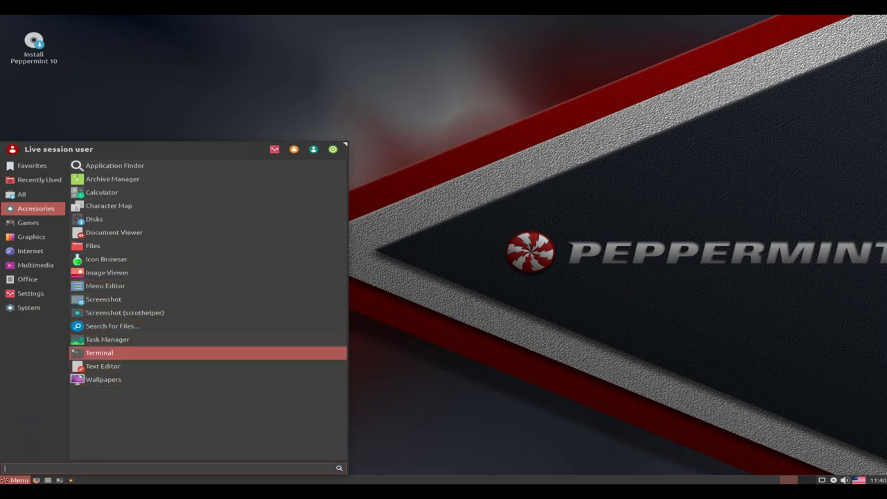
{"action": "key", "text": "Up"}
{"action": "key", "text": "Return"}
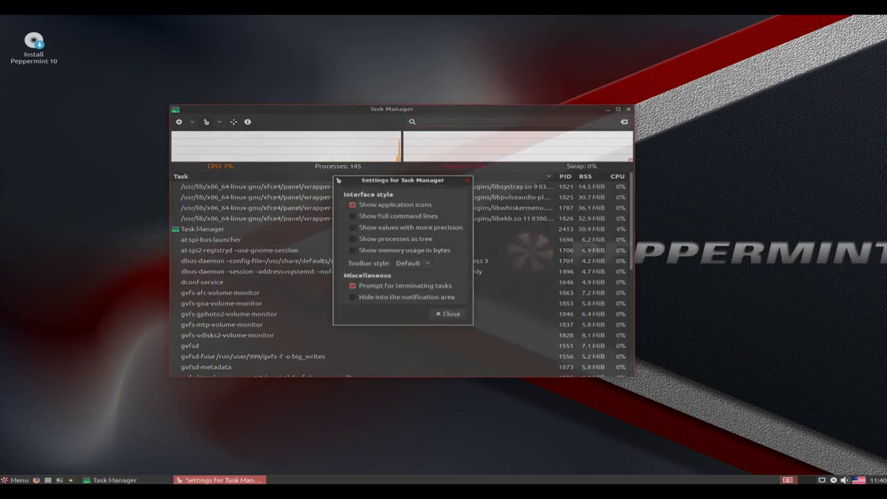
Close the Task Manager settings and view its program-launching choices and process display options.
{"action": "key", "text": "Escape"}
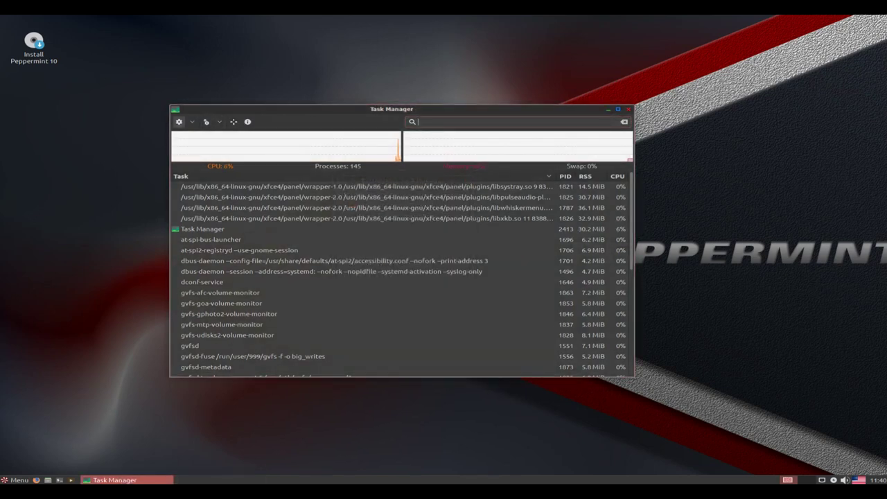
{"action": "key", "text": "alt+F2"}
{"action": "key", "text": "Escape"}
{"action": "left_click", "coordinate": [183, 121]}
{"action": "key", "text": "Down"}
{"action": "key", "text": "Down"}
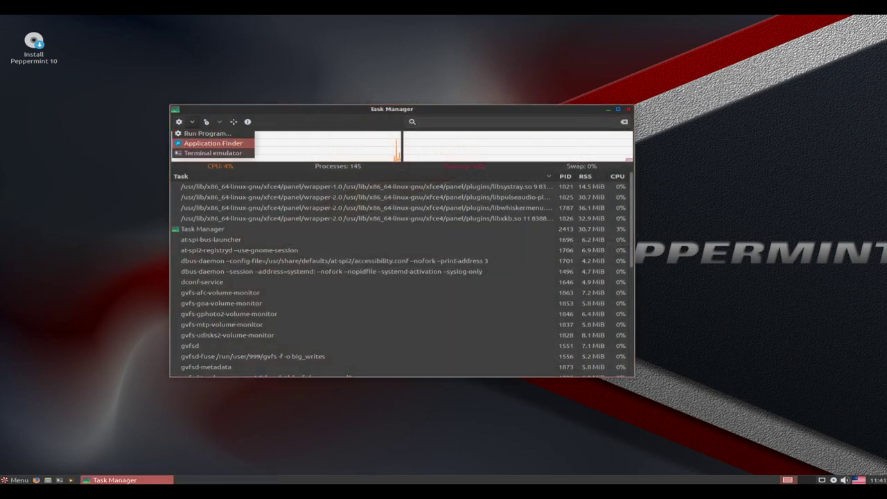
{"action": "left_click", "coordinate": [206, 121]}
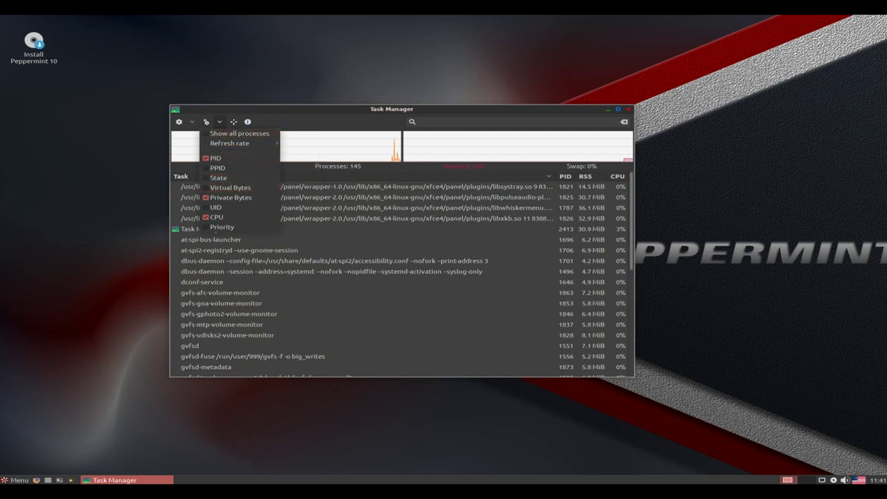
View the About information for Task Manager, and close both the dialog and the program.
{"action": "left_click", "coordinate": [247, 121]}
{"action": "left_click", "coordinate": [248, 121]}
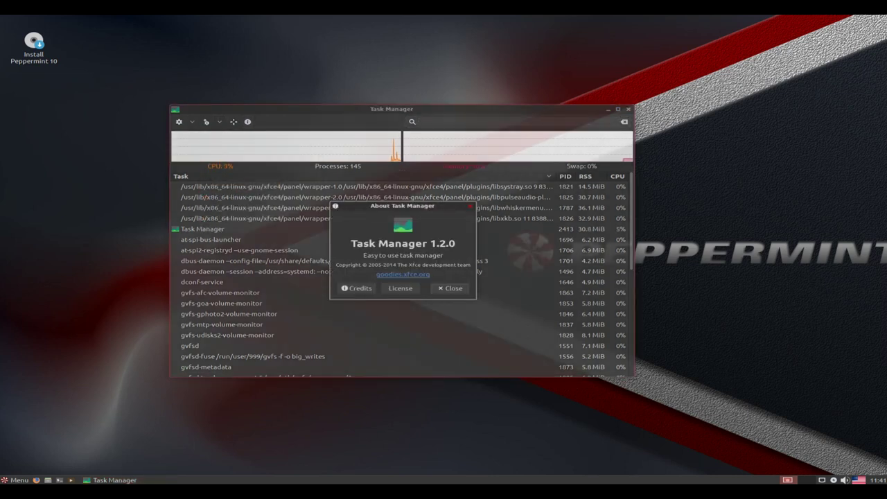
{"action": "key", "text": "Escape"}
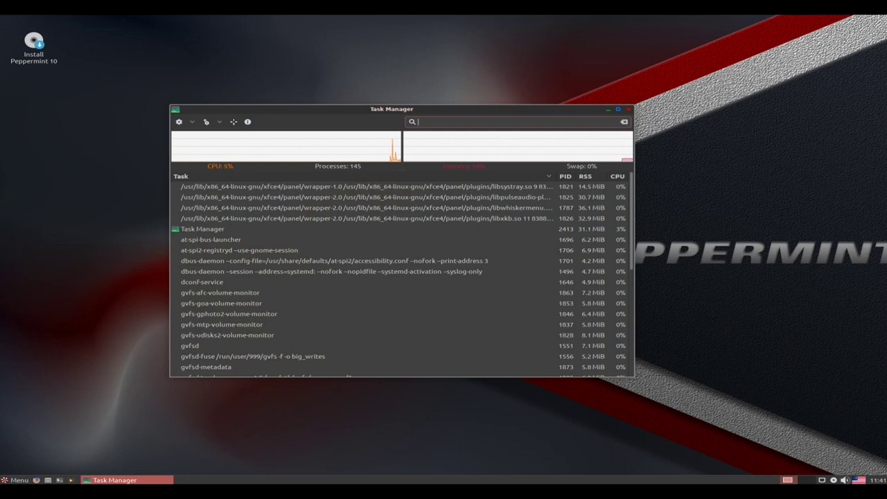
{"action": "key", "text": "alt+F4"}
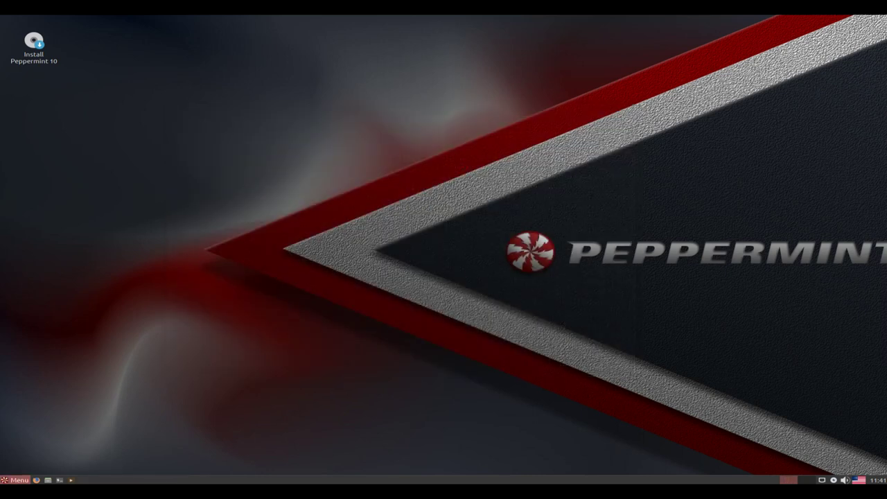
Review the applications installed under Accessories, Games, Graphics, Internet, Multimedia and Office.
{"action": "key", "text": "super"}
{"action": "left_click", "coordinate": [36, 208]}
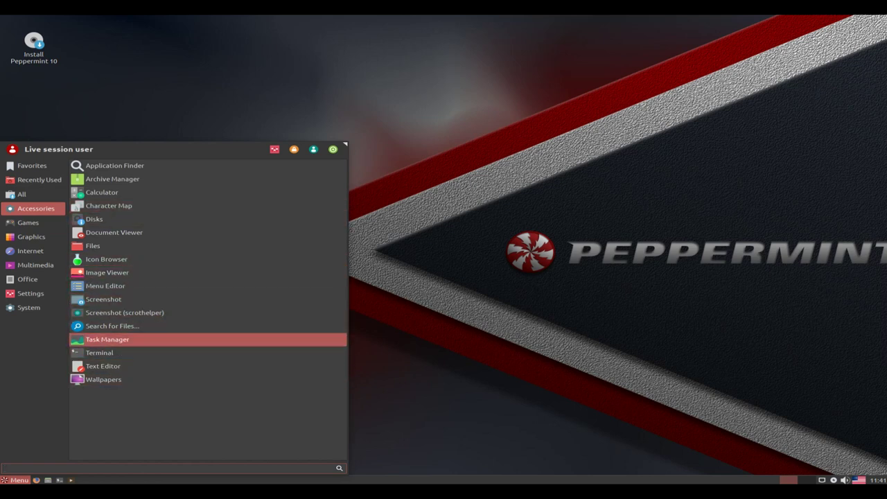
{"action": "left_click", "coordinate": [28, 222]}
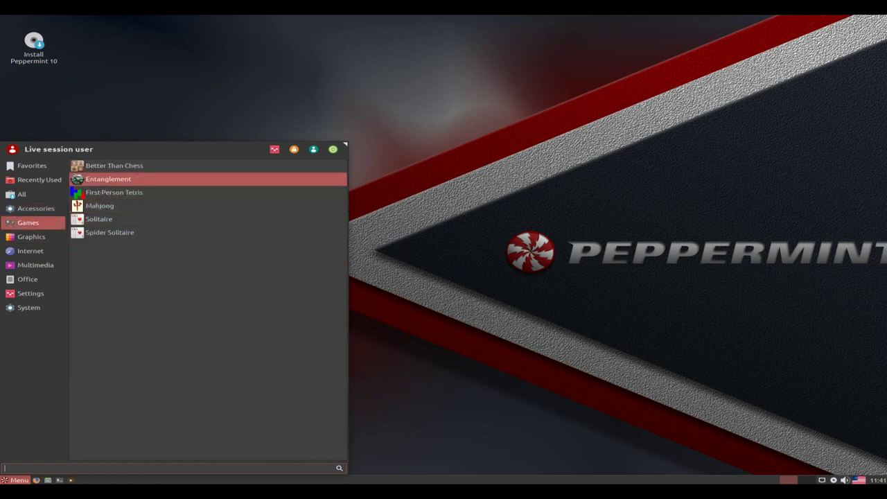
{"action": "left_click", "coordinate": [31, 236]}
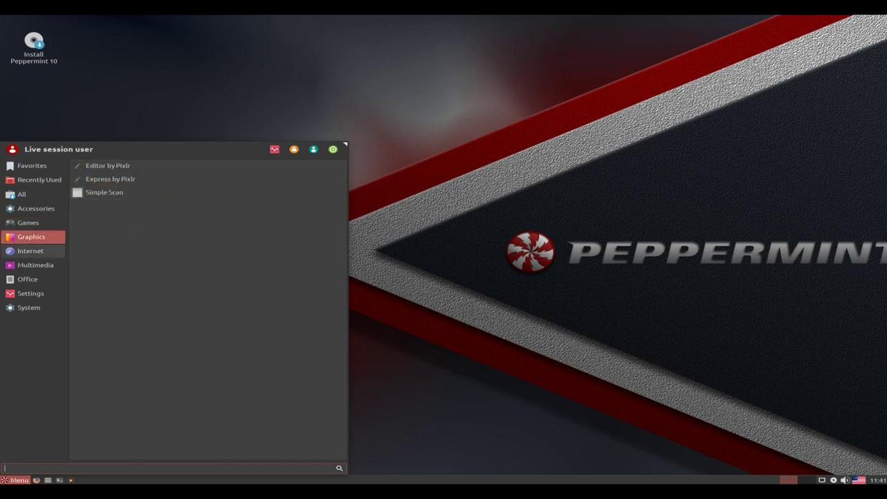
{"action": "left_click", "coordinate": [31, 251]}
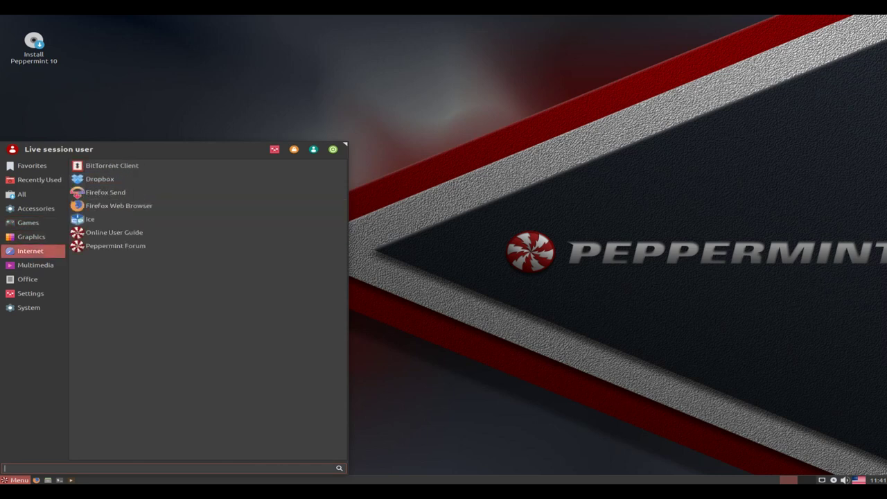
{"action": "left_click", "coordinate": [35, 264]}
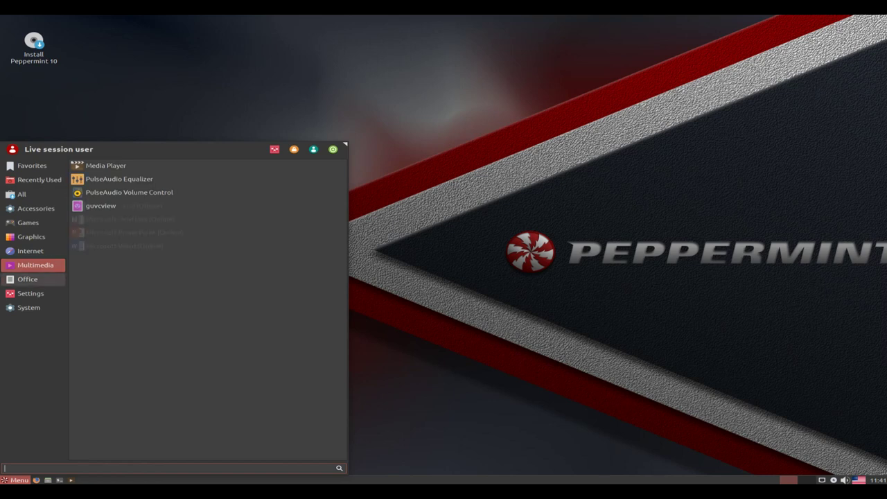
{"action": "left_click", "coordinate": [28, 278]}
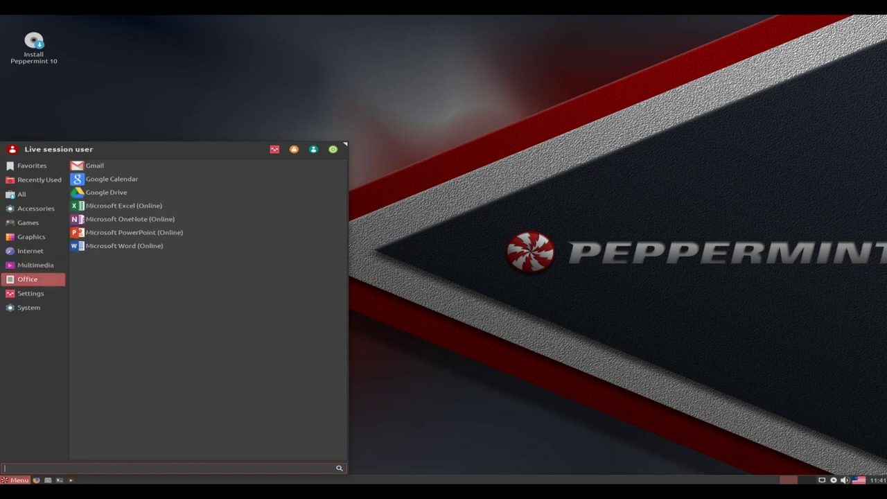
Review the full list of tools in the Settings category of the application menu.
{"action": "left_click", "coordinate": [30, 293]}
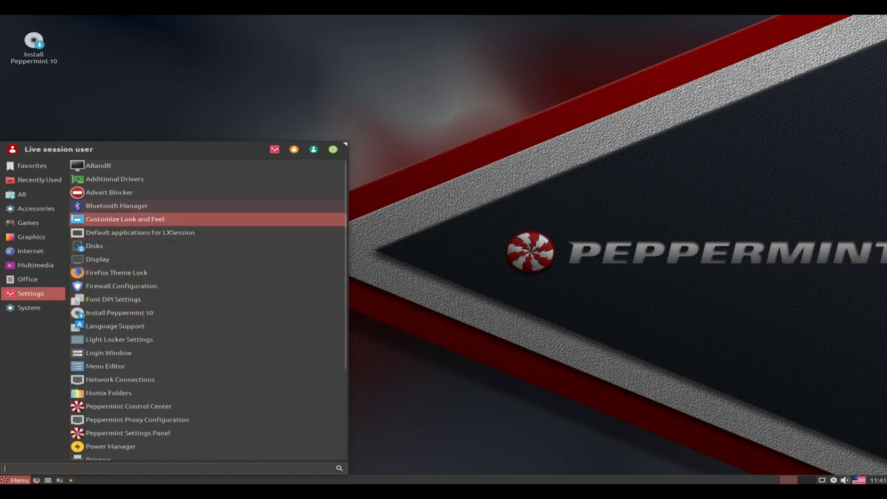
{"action": "scroll", "coordinate": [208, 309], "scroll_direction": "down", "scroll_amount": 2}
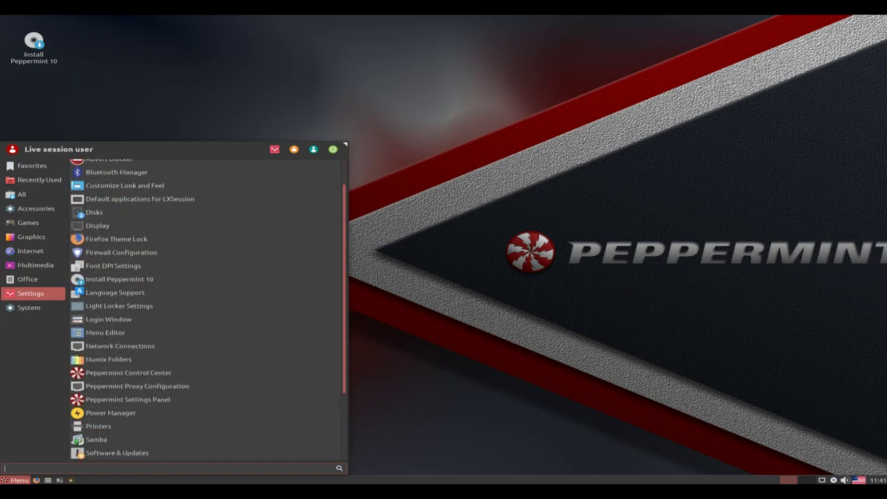
{"action": "scroll", "coordinate": [208, 309], "scroll_direction": "down", "scroll_amount": 5}
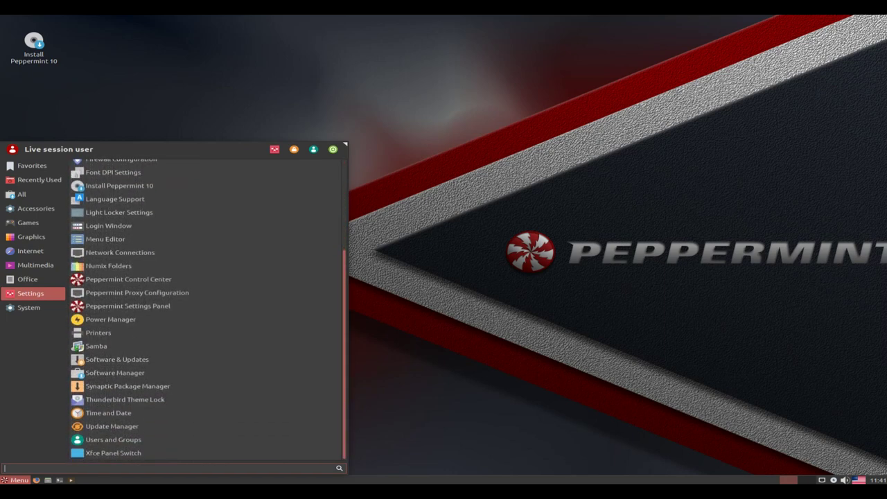
{"action": "scroll", "coordinate": [208, 309], "scroll_direction": "up", "scroll_amount": 5}
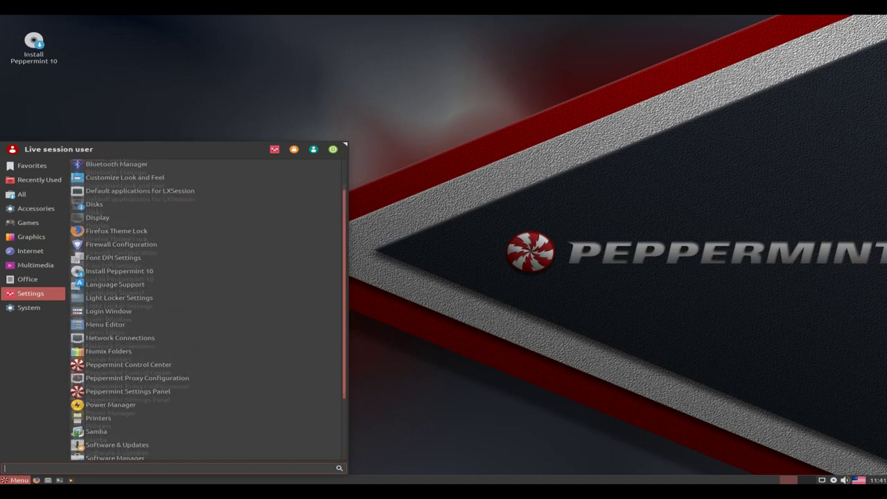
Show the System applications, launch Task Manager to check resource usage, and close it.
{"action": "left_click", "coordinate": [31, 307]}
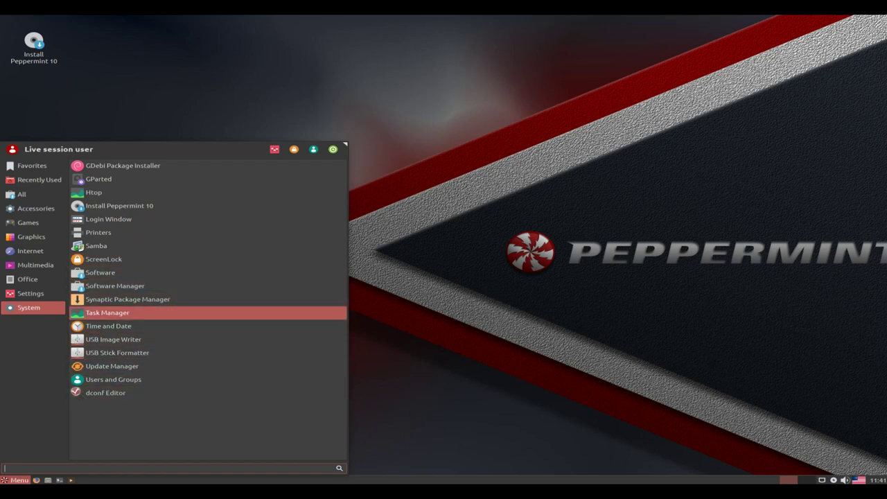
{"action": "left_click", "coordinate": [107, 313]}
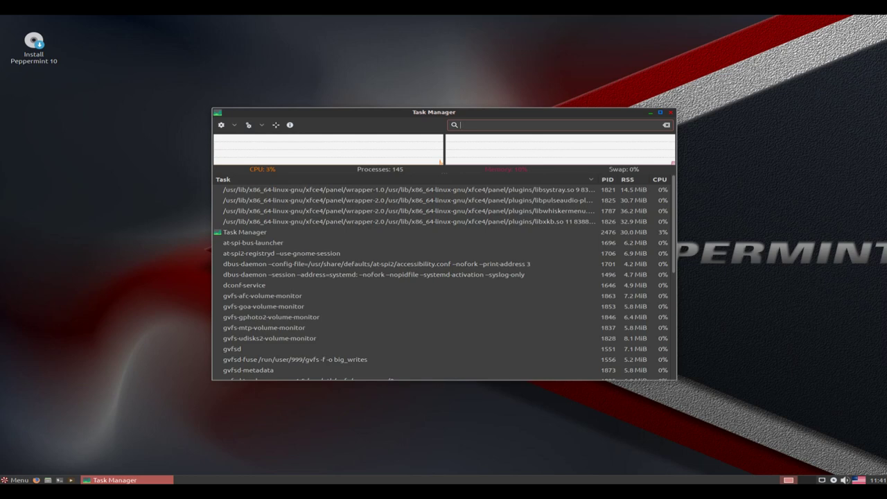
{"action": "key", "text": "alt+F4"}
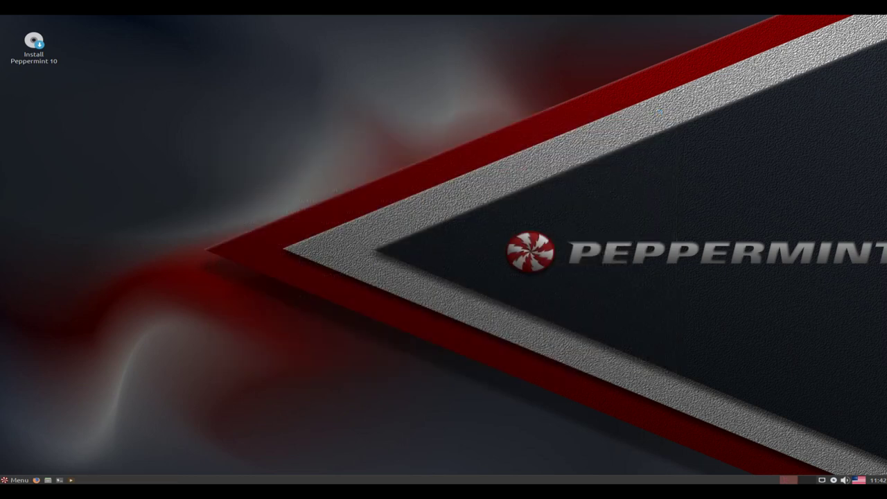
Open the Peppermint Settings Panel from the favorite applications.
{"action": "key", "text": "super"}
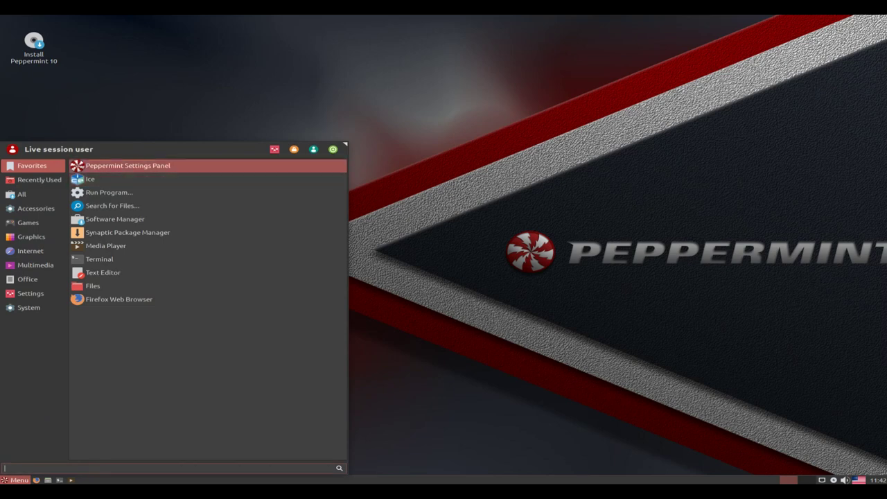
{"action": "key", "text": "Escape"}
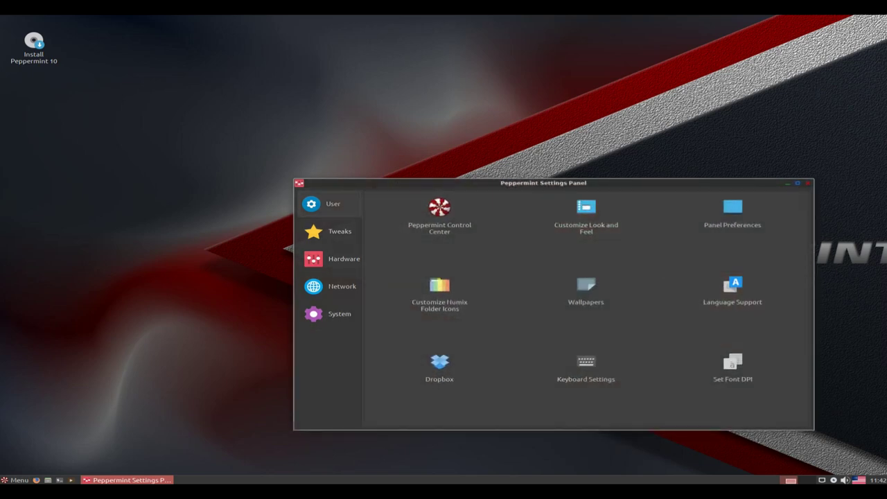
Reposition the settings panel, then review the Peppermint Control Center pages from Window Manager through Advanced and close it.
{"action": "left_click_drag", "start_coordinate": [586, 182], "coordinate": [452, 70]}
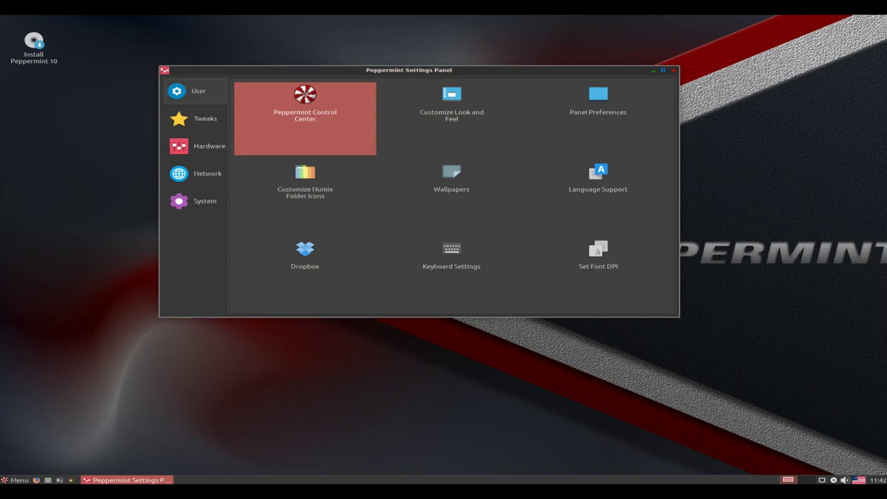
{"action": "left_click", "coordinate": [304, 114]}
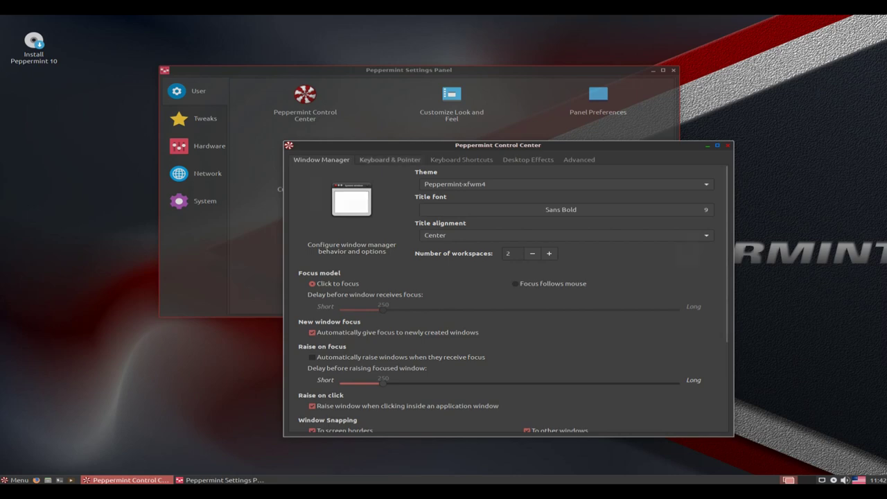
{"action": "key", "text": "ctrl+Page_Down"}
{"action": "key", "text": "ctrl+Page_Down"}
{"action": "key", "text": "ctrl+Page_Down"}
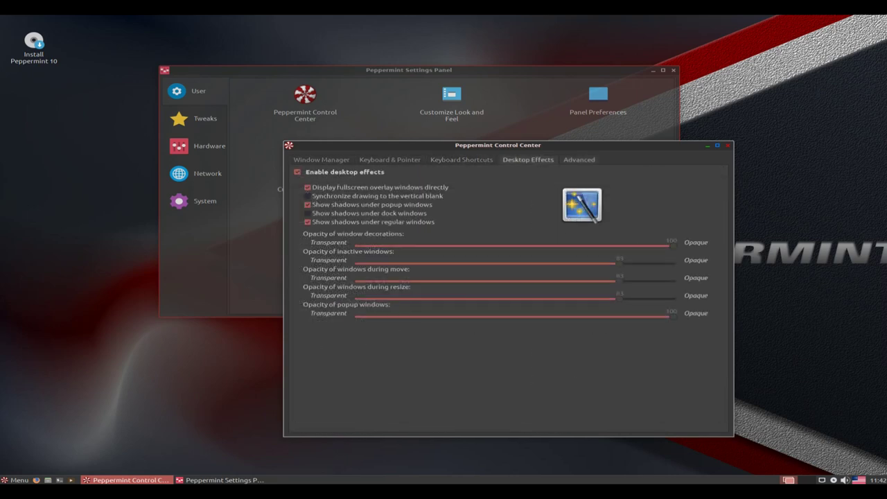
{"action": "key", "text": "ctrl+Page_Down"}
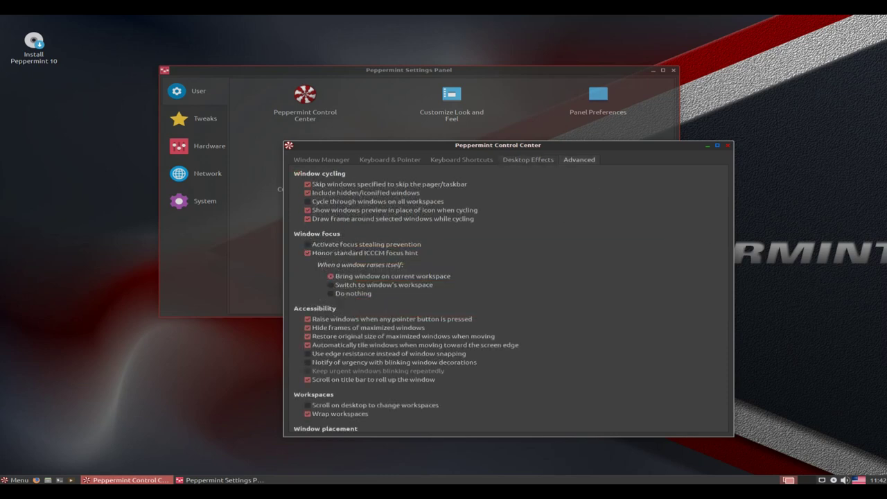
{"action": "key", "text": "ctrl+Page_Down"}
{"action": "key", "text": "alt+F4"}
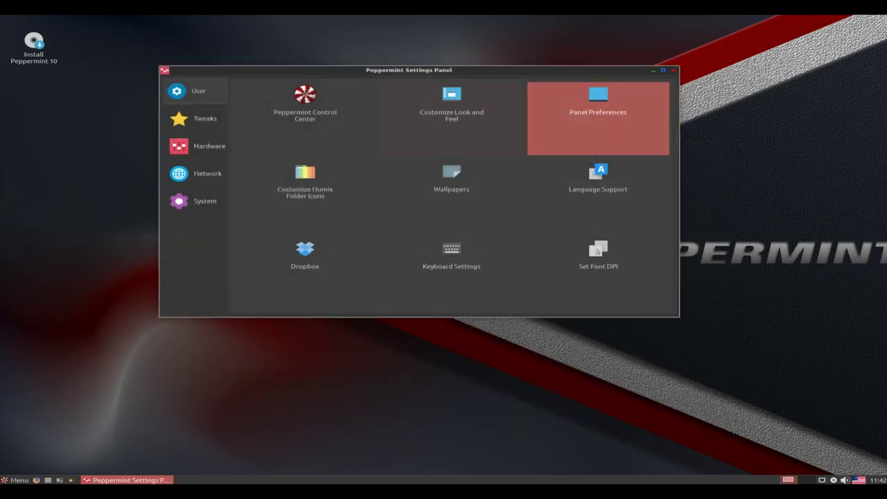
Open Customize Look and Feel and look through the full list of widget themes.
{"action": "key", "text": "Left"}
{"action": "key", "text": "Return"}
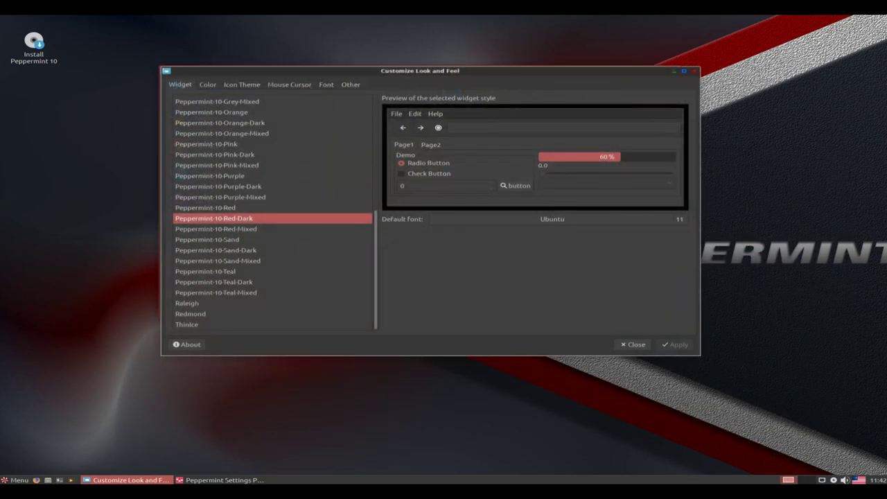
{"action": "scroll", "coordinate": [272, 213], "scroll_direction": "up", "scroll_amount": 3}
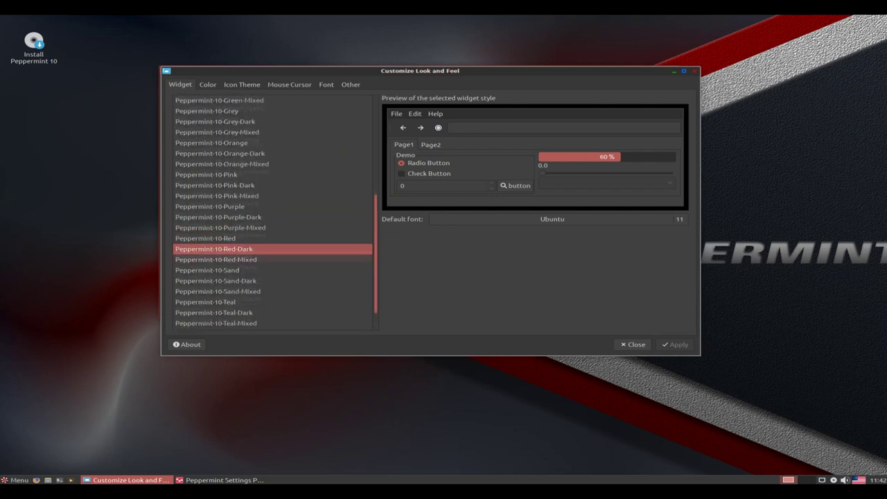
{"action": "scroll", "coordinate": [272, 213], "scroll_direction": "up", "scroll_amount": 4}
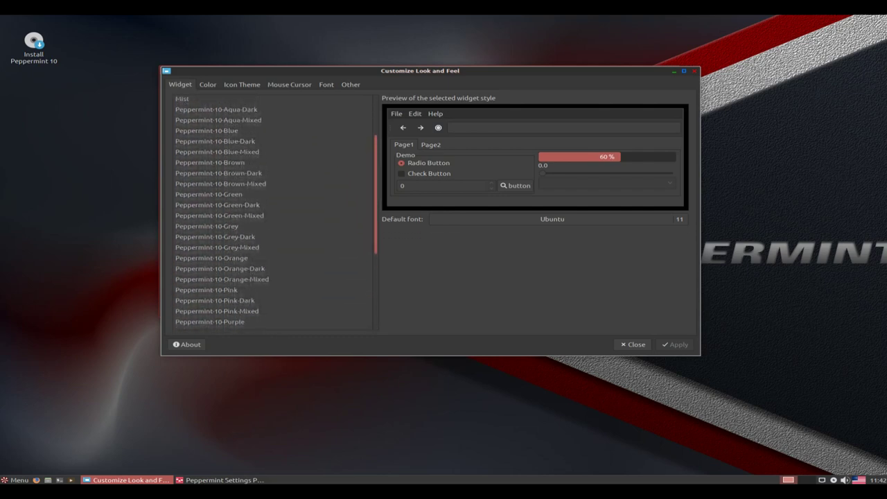
{"action": "scroll", "coordinate": [222, 212], "scroll_direction": "up", "scroll_amount": 1}
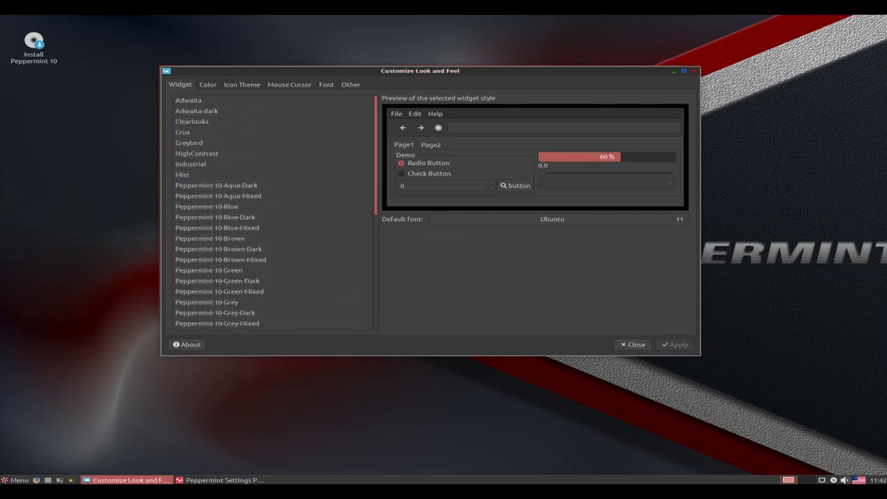
{"action": "scroll", "coordinate": [221, 212], "scroll_direction": "down", "scroll_amount": 5}
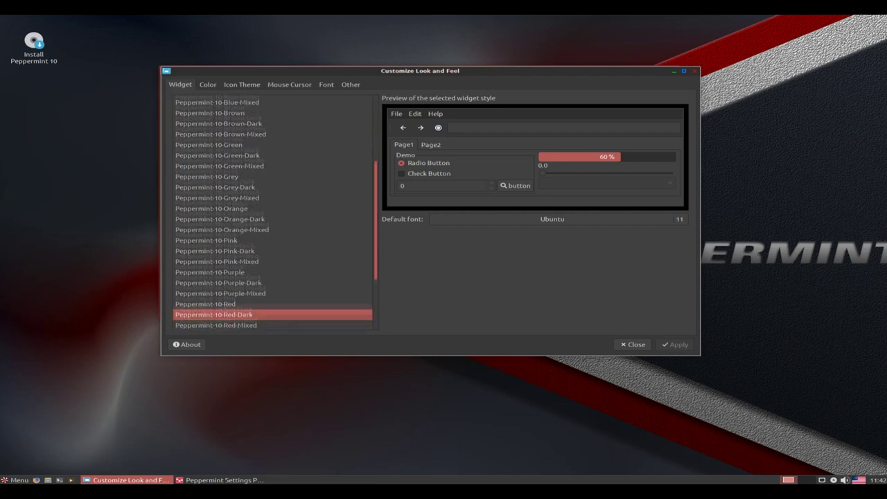
{"action": "scroll", "coordinate": [272, 213], "scroll_direction": "down", "scroll_amount": 4}
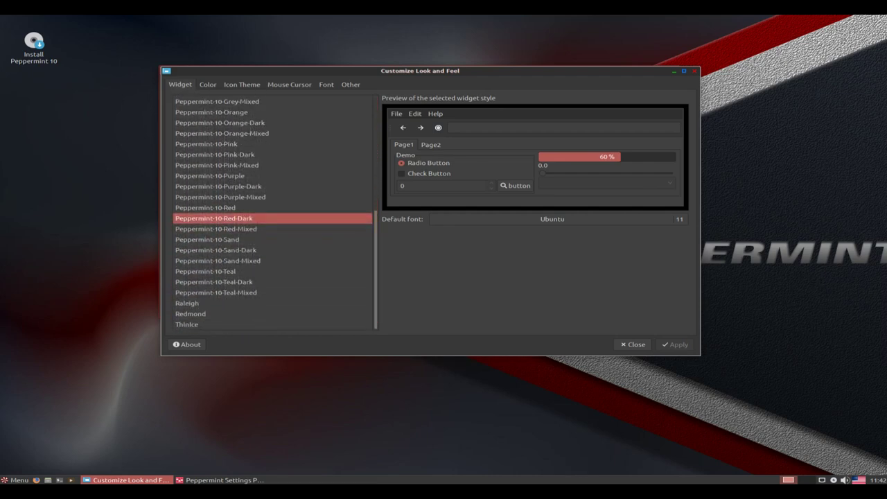
Review the color, icon theme, mouse cursor, font and other appearance options, then close Customize Look and Feel.
{"action": "left_click", "coordinate": [207, 84]}
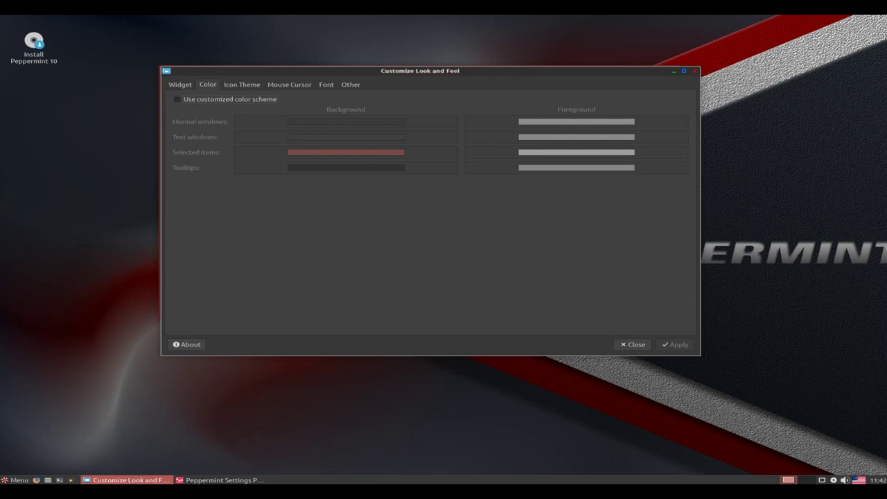
{"action": "left_click", "coordinate": [242, 84]}
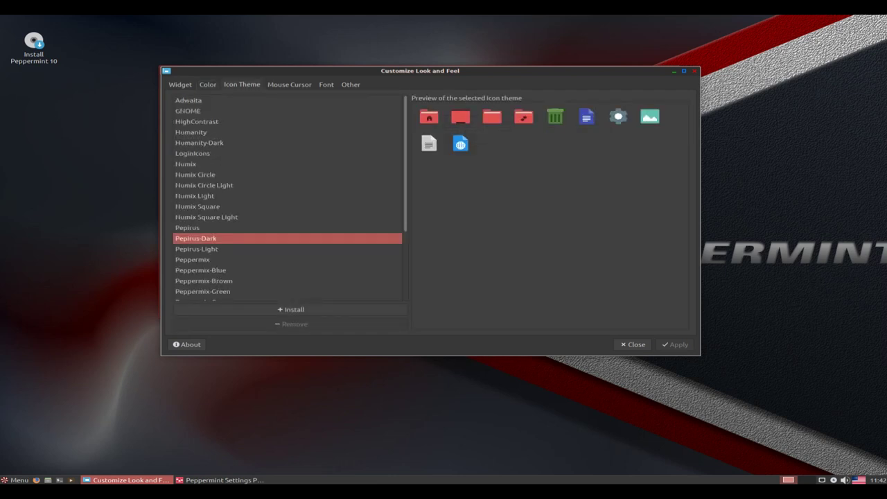
{"action": "scroll", "coordinate": [288, 198], "scroll_direction": "down", "scroll_amount": 3}
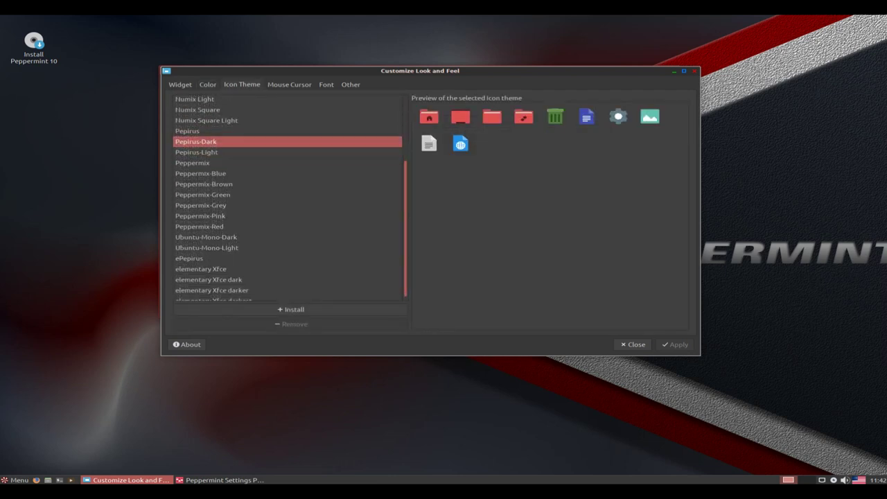
{"action": "scroll", "coordinate": [288, 198], "scroll_direction": "up", "scroll_amount": 3}
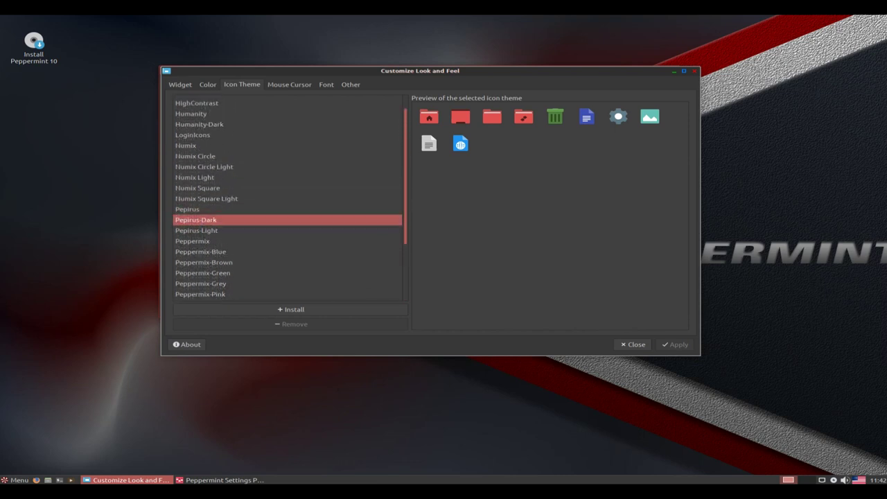
{"action": "key", "text": "ctrl+Page_Down"}
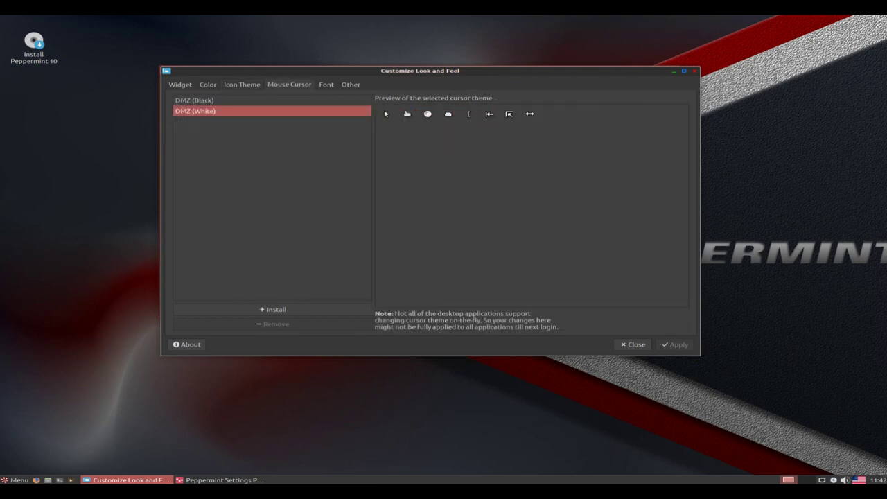
{"action": "key", "text": "ctrl+Page_Down"}
{"action": "key", "text": "ctrl+Page_Down"}
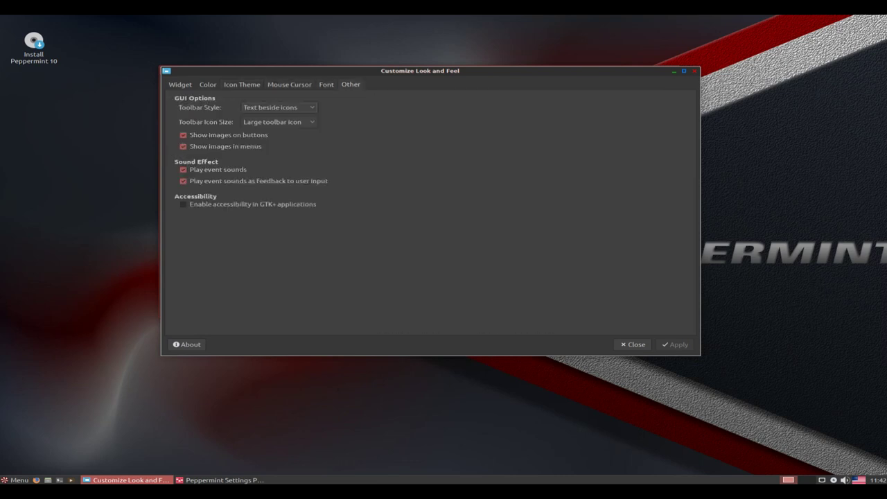
{"action": "key", "text": "Escape"}
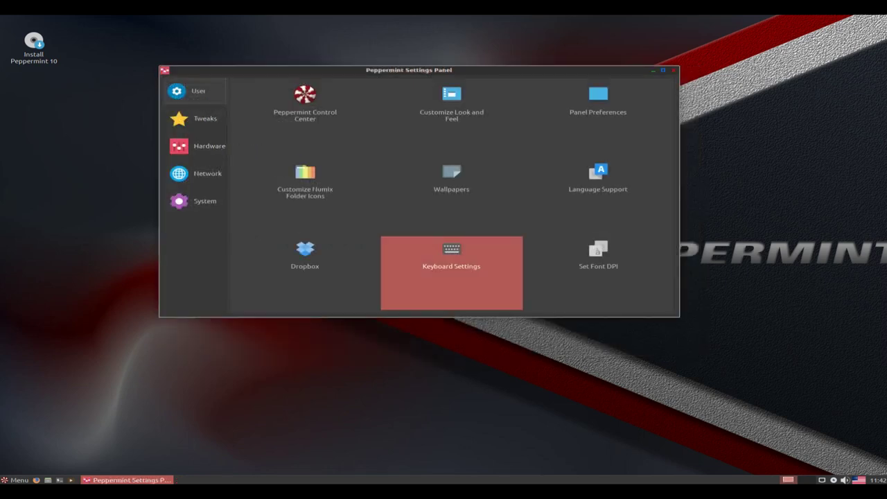
Open Wallpapers from the settings panel and set Peppermint-10-Alternative.png as the desktop background.
{"action": "key", "text": "Return"}
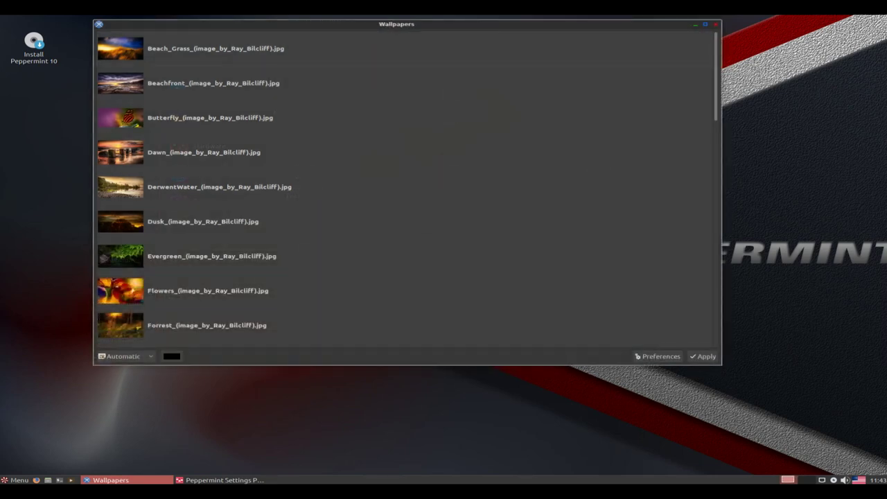
{"action": "scroll", "coordinate": [408, 186], "scroll_direction": "down", "scroll_amount": 7}
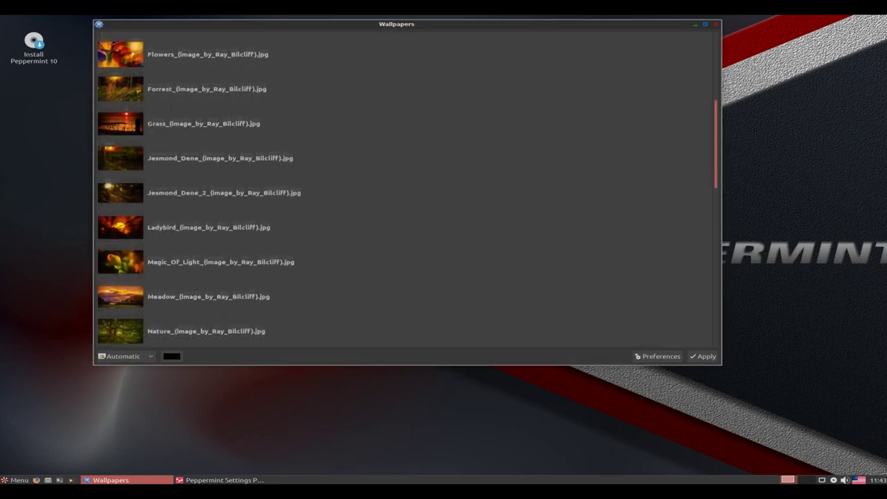
{"action": "scroll", "coordinate": [408, 186], "scroll_direction": "down", "scroll_amount": 5}
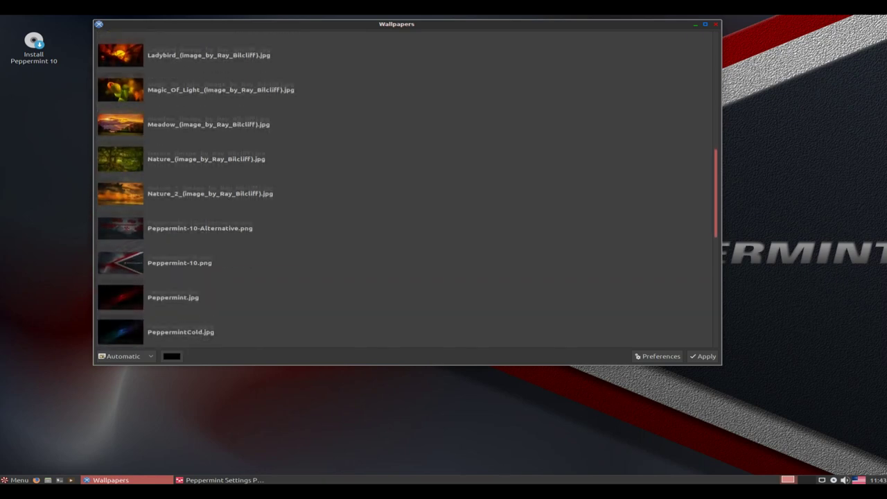
{"action": "scroll", "coordinate": [407, 186], "scroll_direction": "down", "scroll_amount": 2}
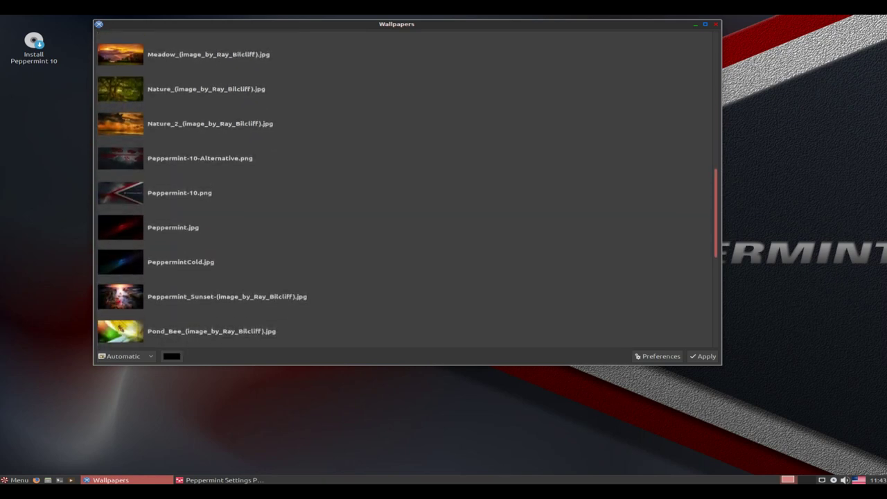
{"action": "left_click", "coordinate": [408, 158]}
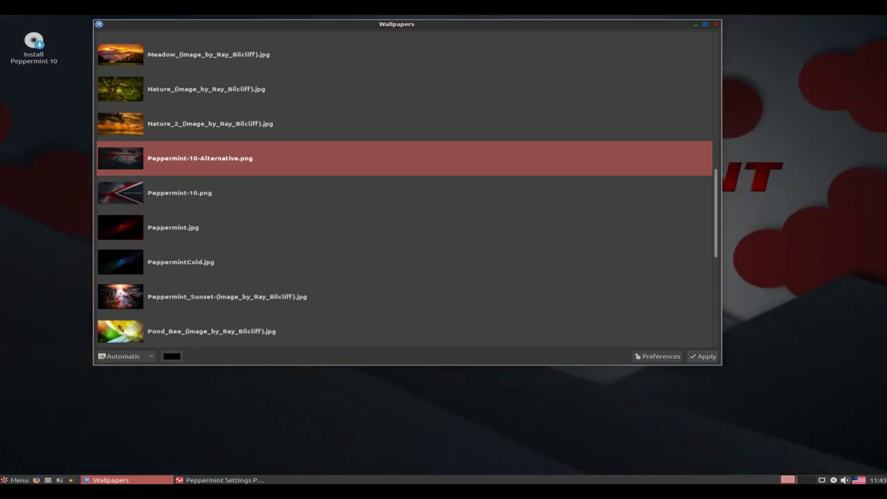
Look through the remaining wallpapers, select the Sunset image without applying it, and close the Wallpapers window.
{"action": "scroll", "coordinate": [407, 189], "scroll_direction": "down", "scroll_amount": 6}
{"action": "scroll", "coordinate": [406, 189], "scroll_direction": "down", "scroll_amount": 3}
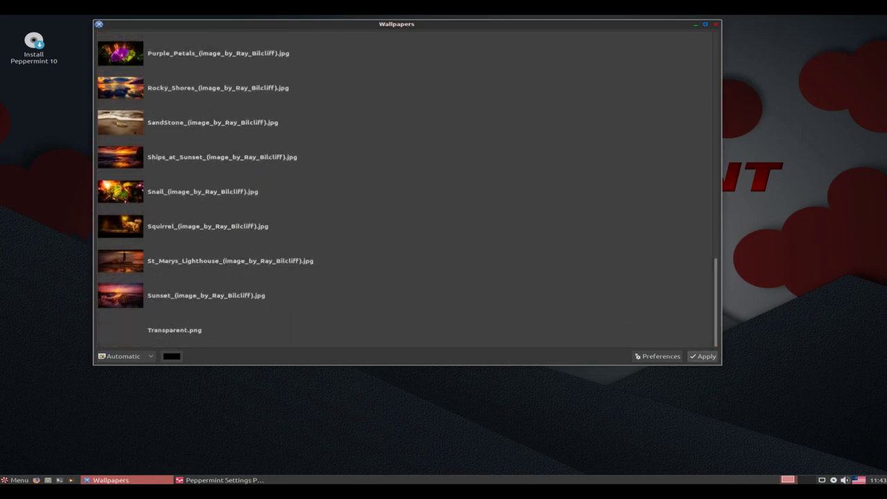
{"action": "left_click", "coordinate": [206, 295]}
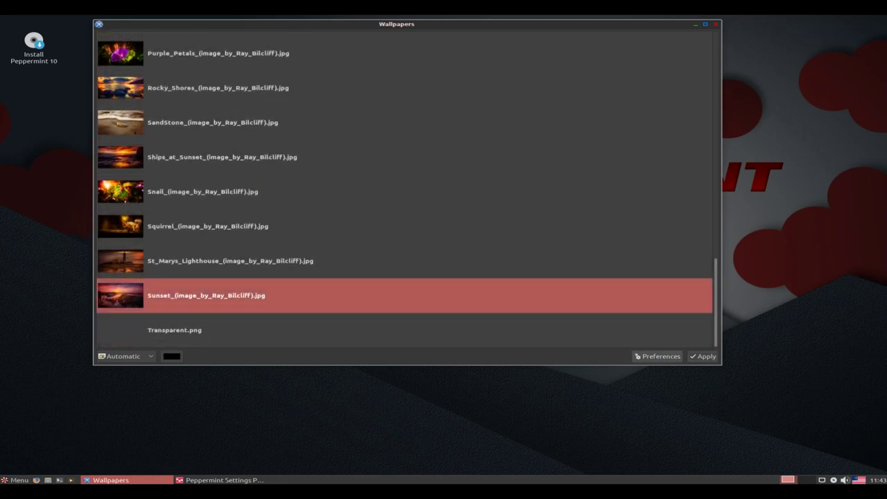
{"action": "key", "text": "alt+F4"}
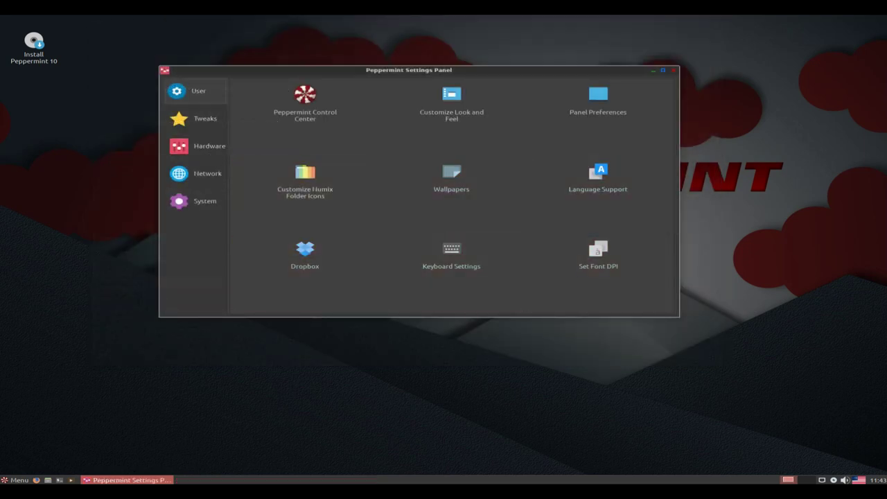
Review the Tweaks, Hardware and Network categories of the settings panel, checking Additional Drivers along the way.
{"action": "left_click", "coordinate": [197, 118]}
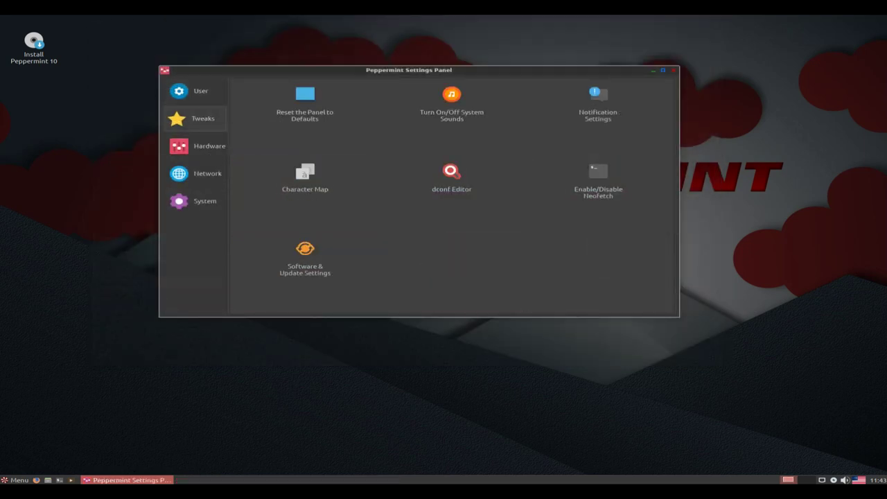
{"action": "left_click", "coordinate": [201, 146]}
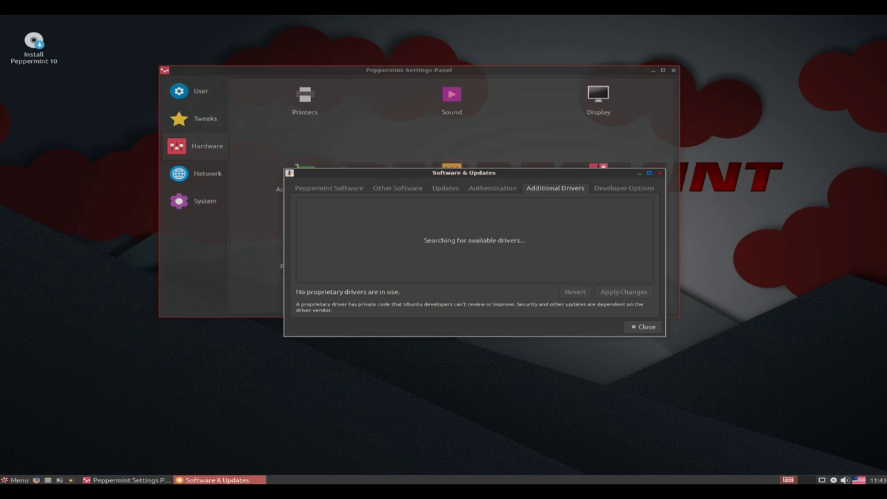
{"action": "left_click", "coordinate": [495, 267]}
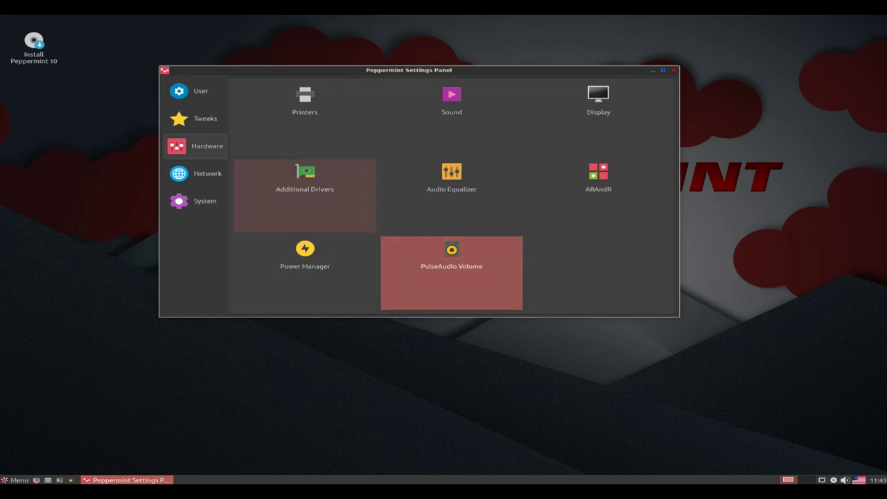
{"action": "left_click", "coordinate": [196, 174]}
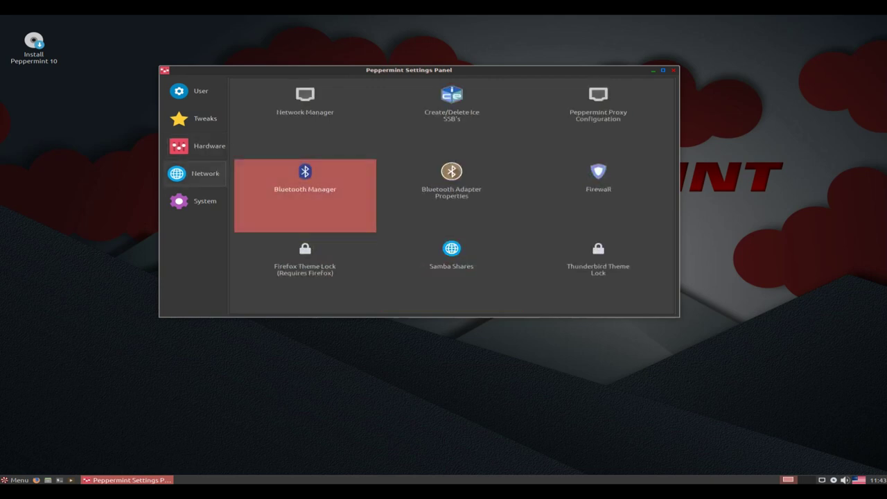